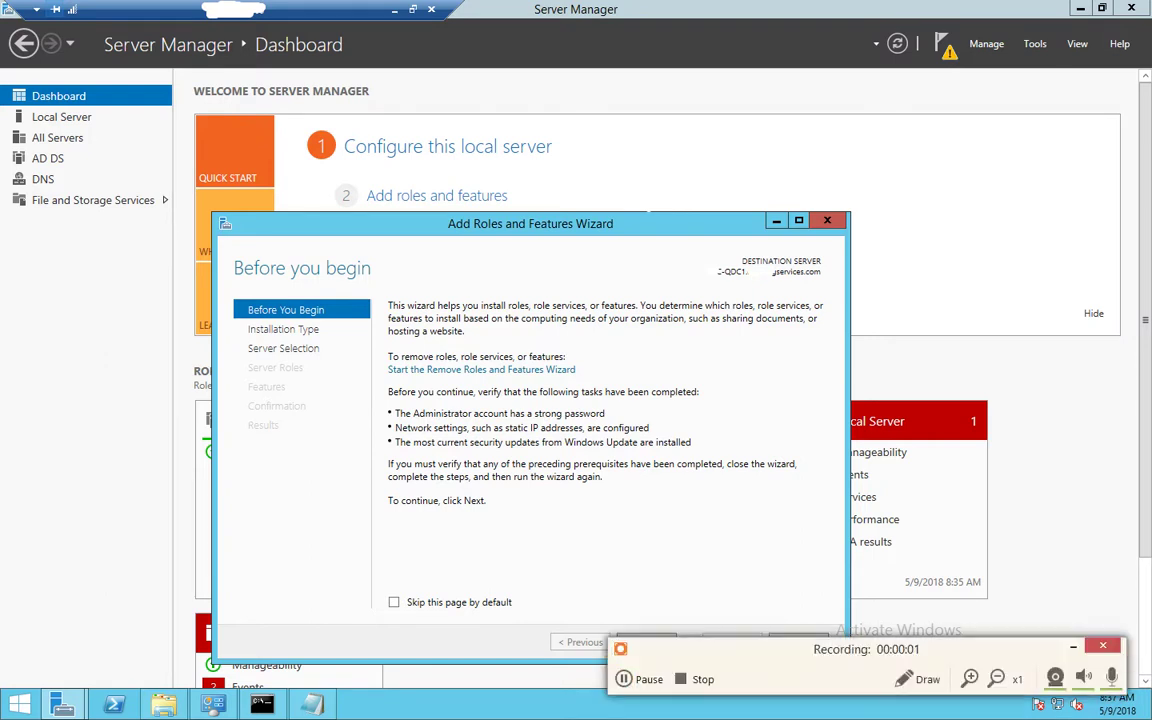
# Pass through Add Roles and Features on the local server, then launch domain controller promotion.
pyautogui.click(646, 642)
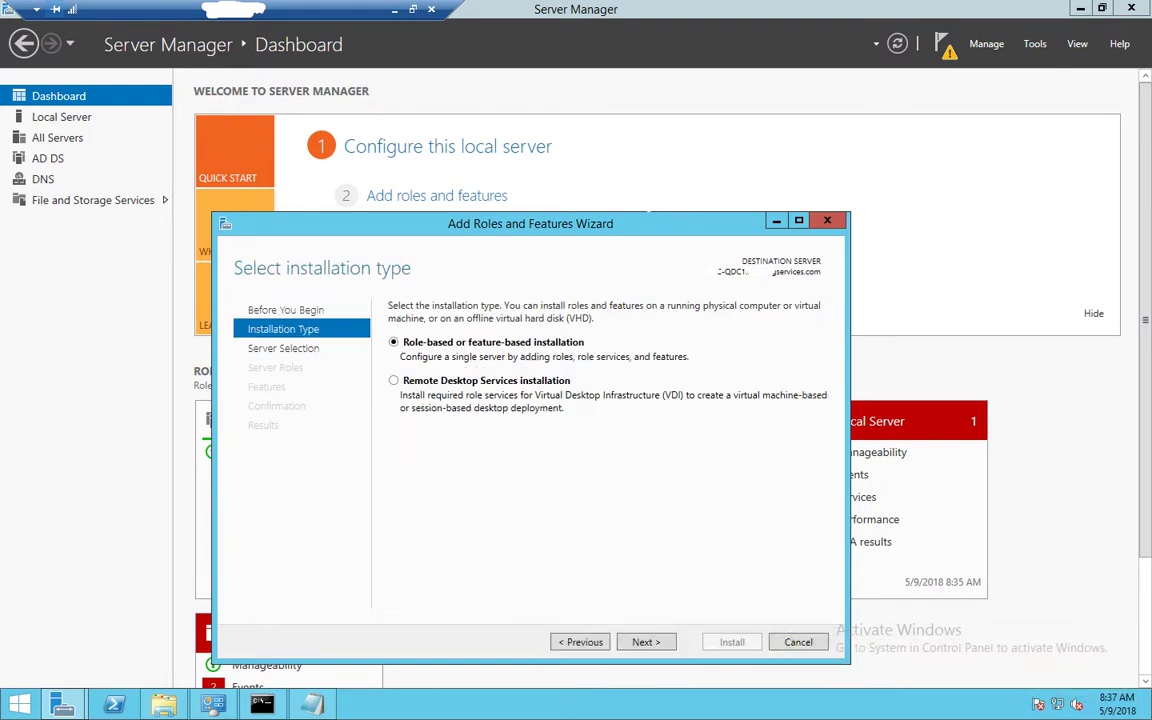
pyautogui.click(645, 641)
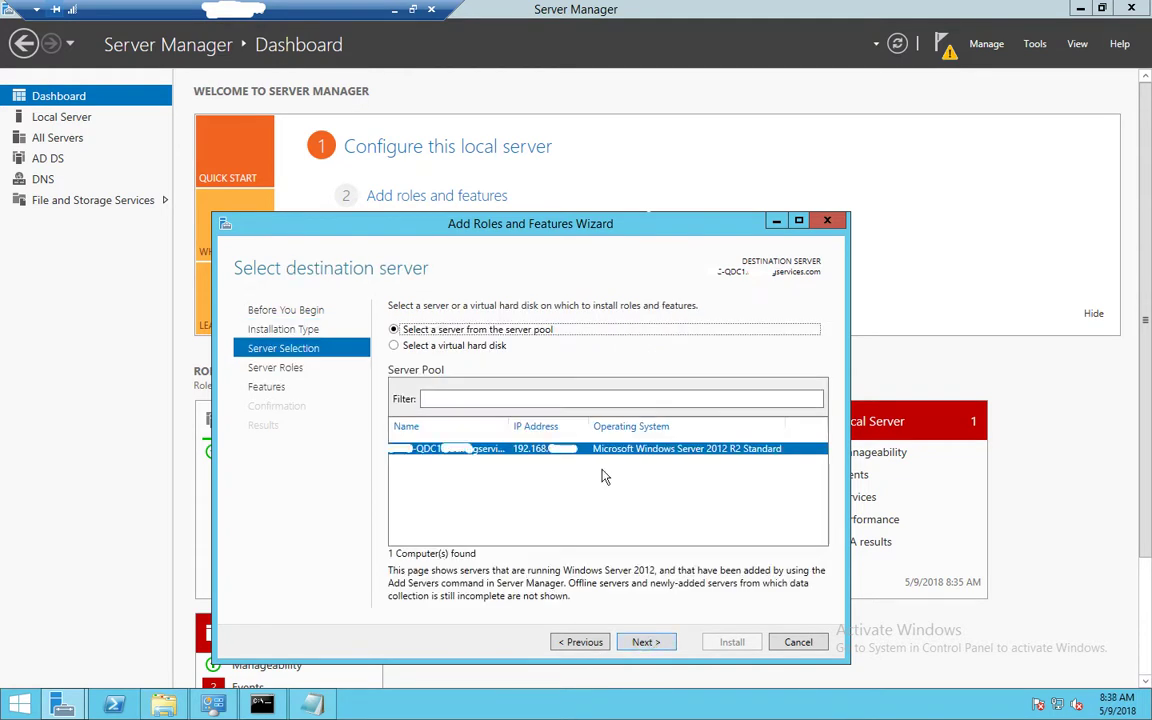
pyautogui.click(646, 642)
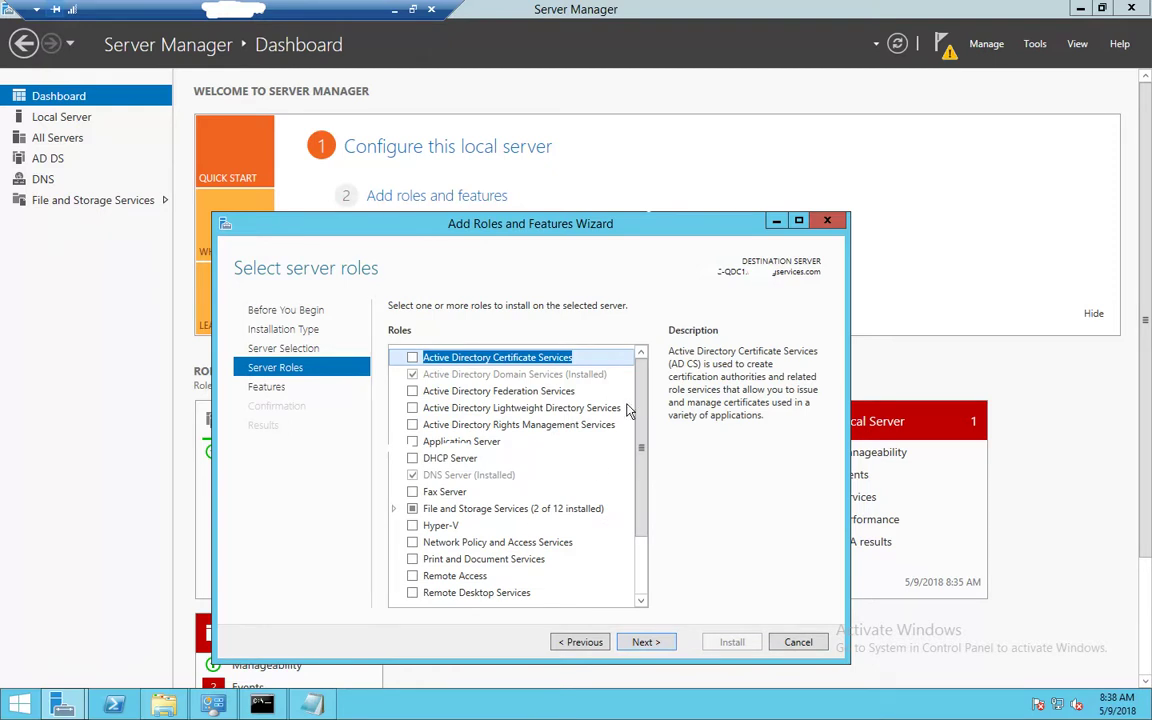
pyautogui.click(493, 376)
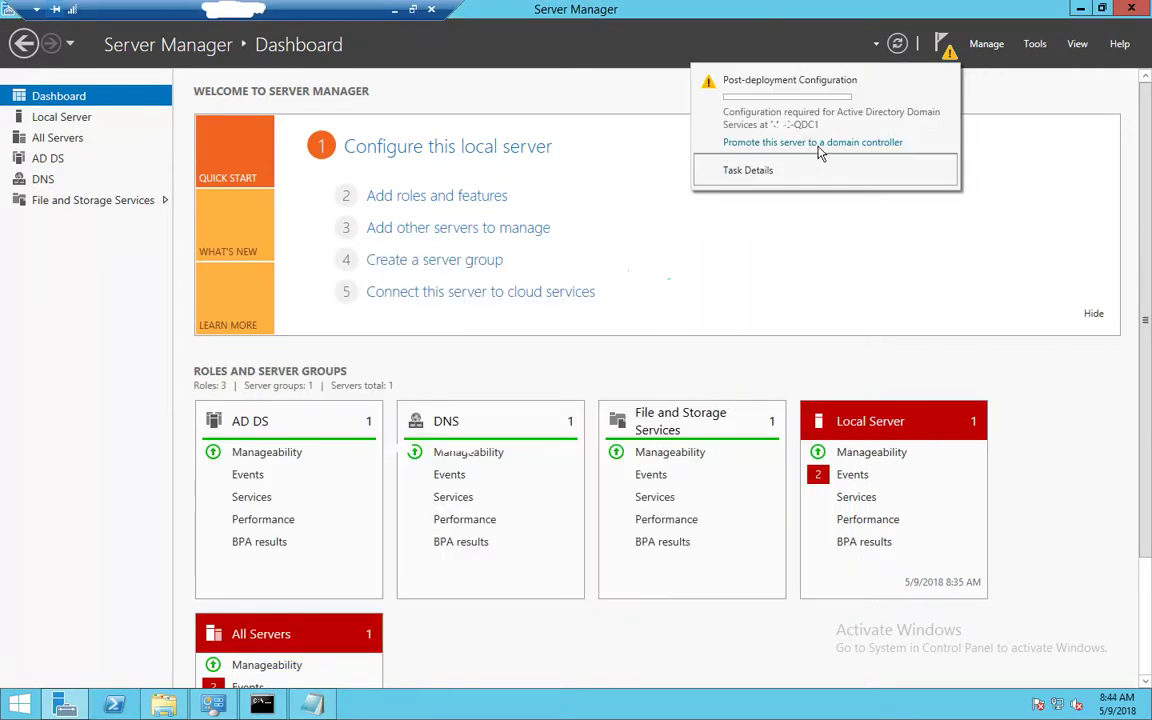
pyautogui.click(745, 142)
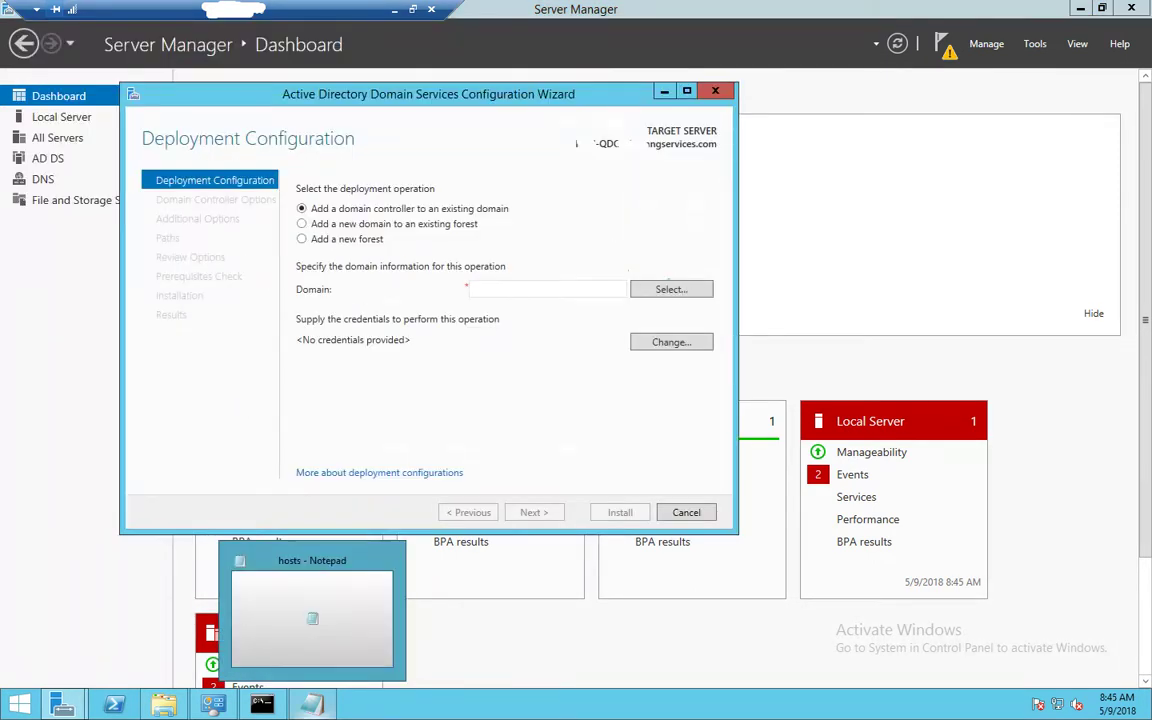
# Enter deployment account credentials and select the existing domain from the forest.
pyautogui.click(668, 291)
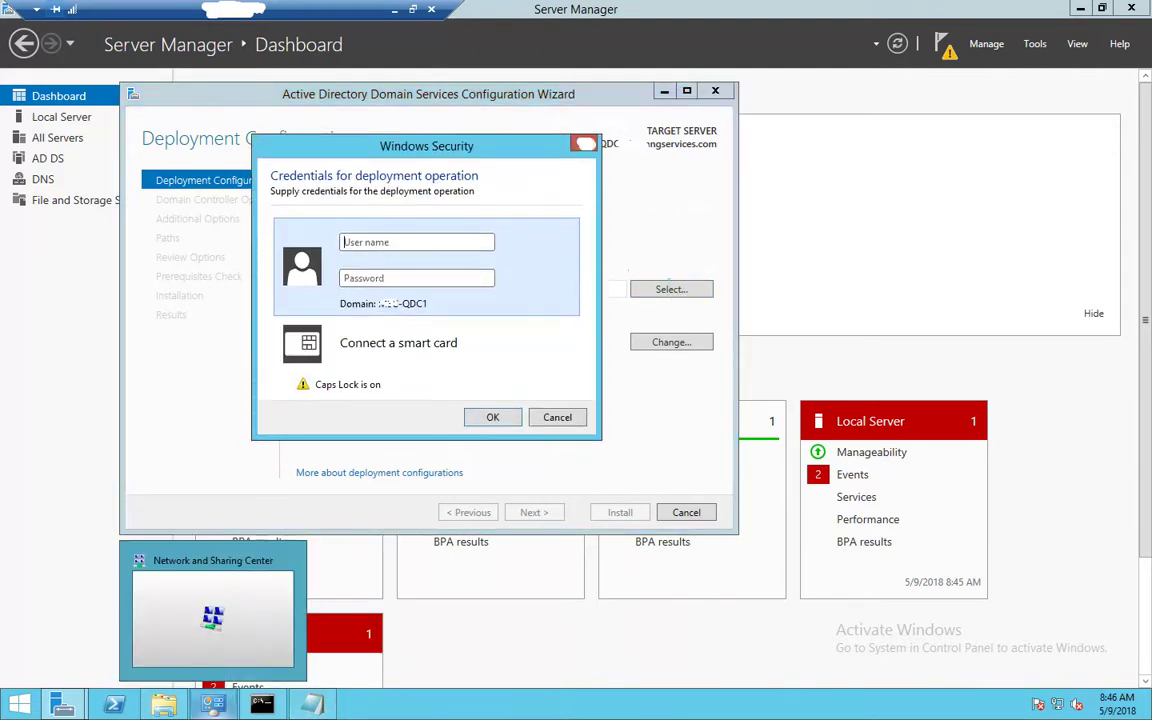
pyautogui.click(416, 241)
pyautogui.write('HOTLIER')
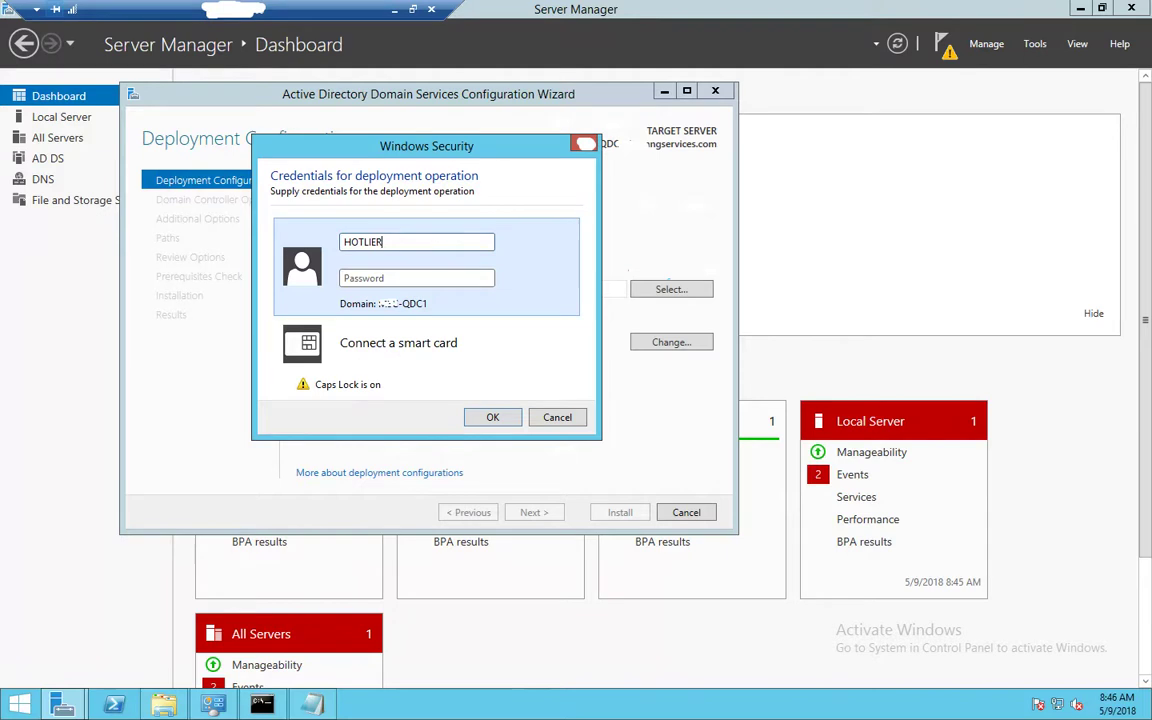
pyautogui.write('\\')
pyautogui.write('****')
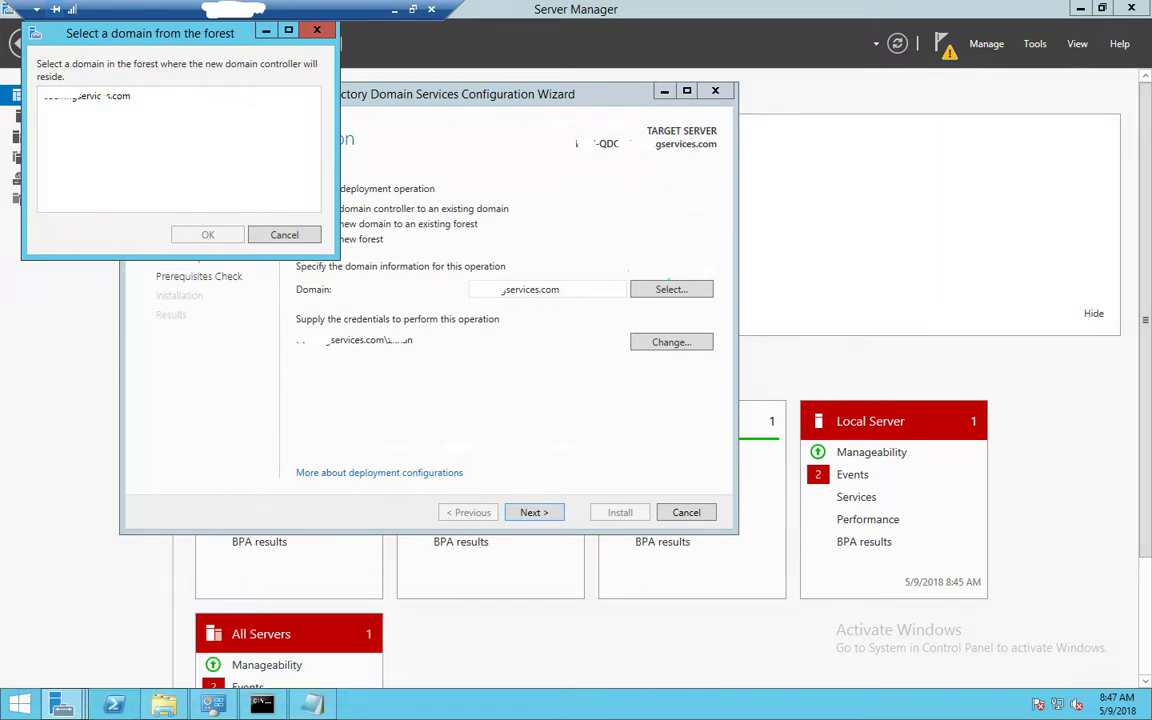
pyautogui.click(99, 103)
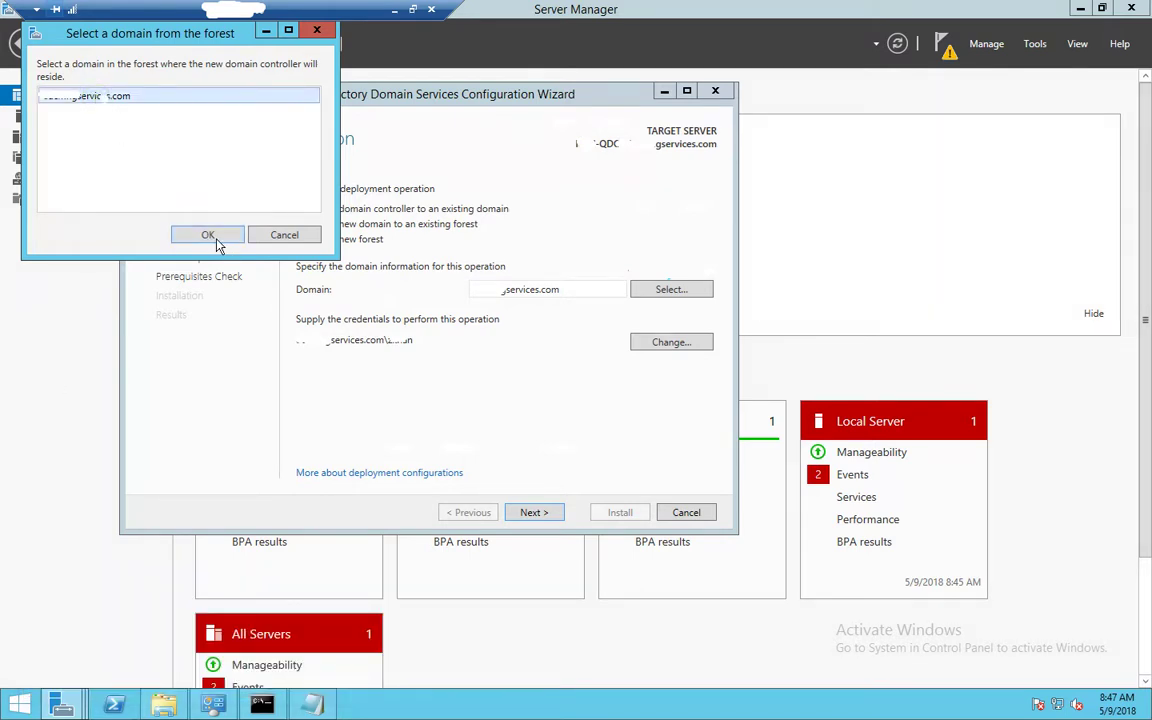
pyautogui.click(208, 235)
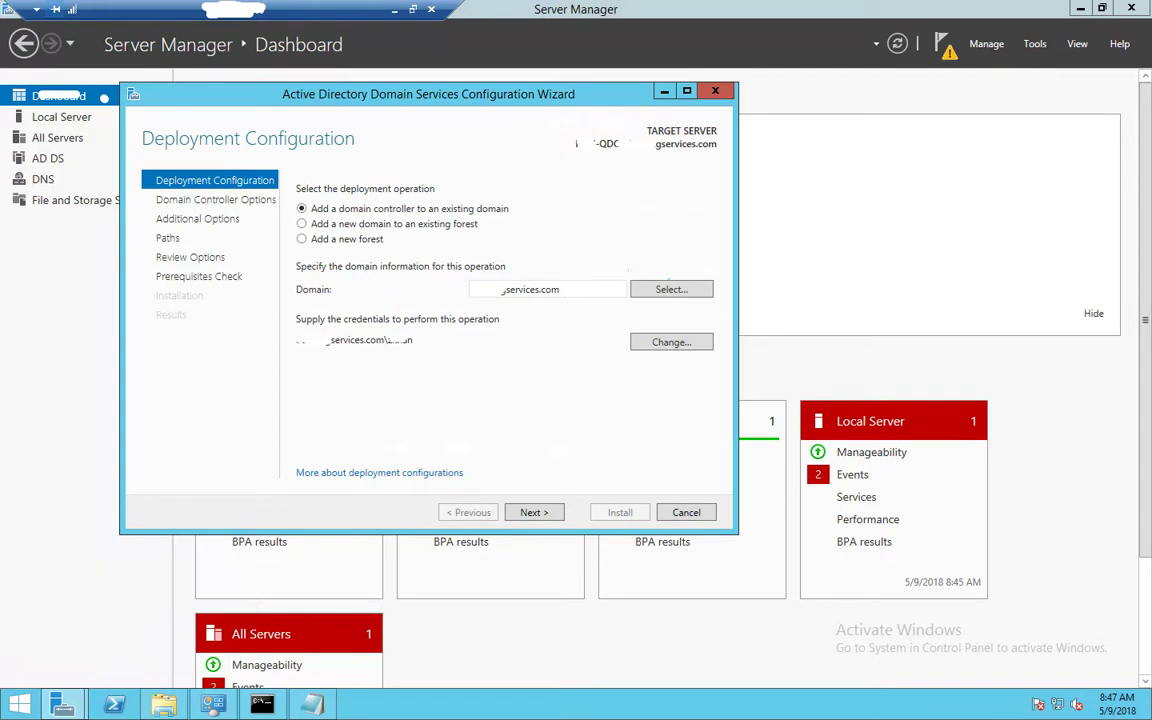
# Make the controller a read-only domain controller with a DSRM password, accepting default RODC settings.
pyautogui.press('Return')
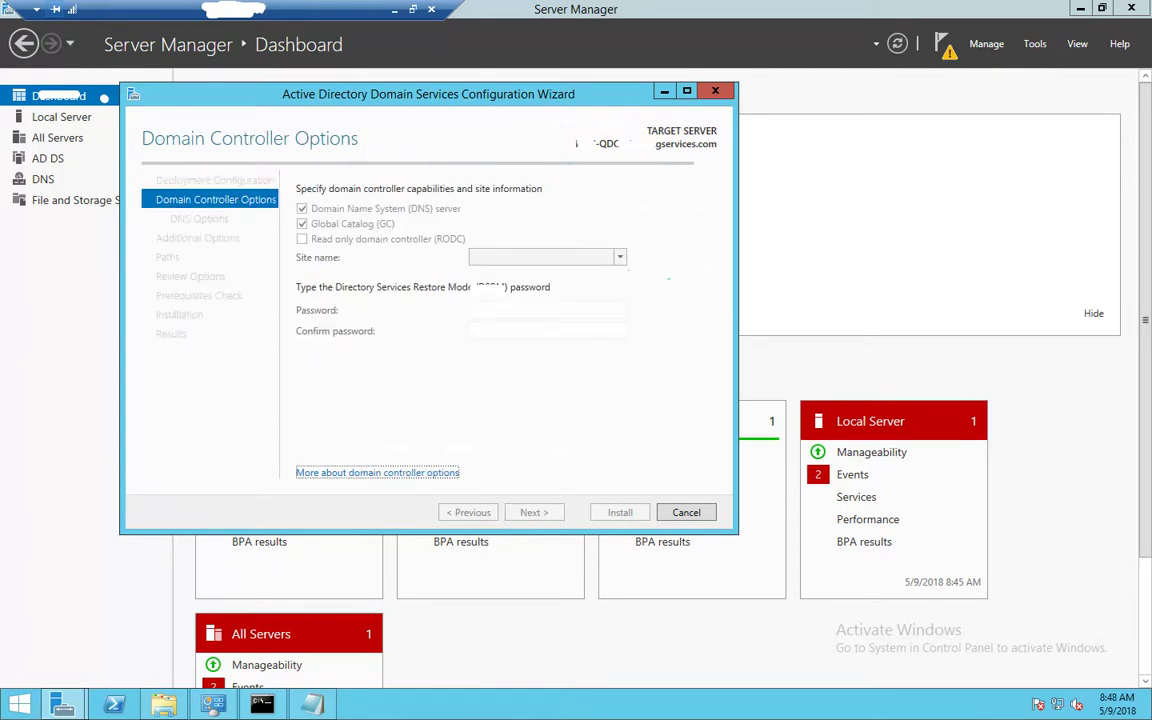
pyautogui.click(302, 240)
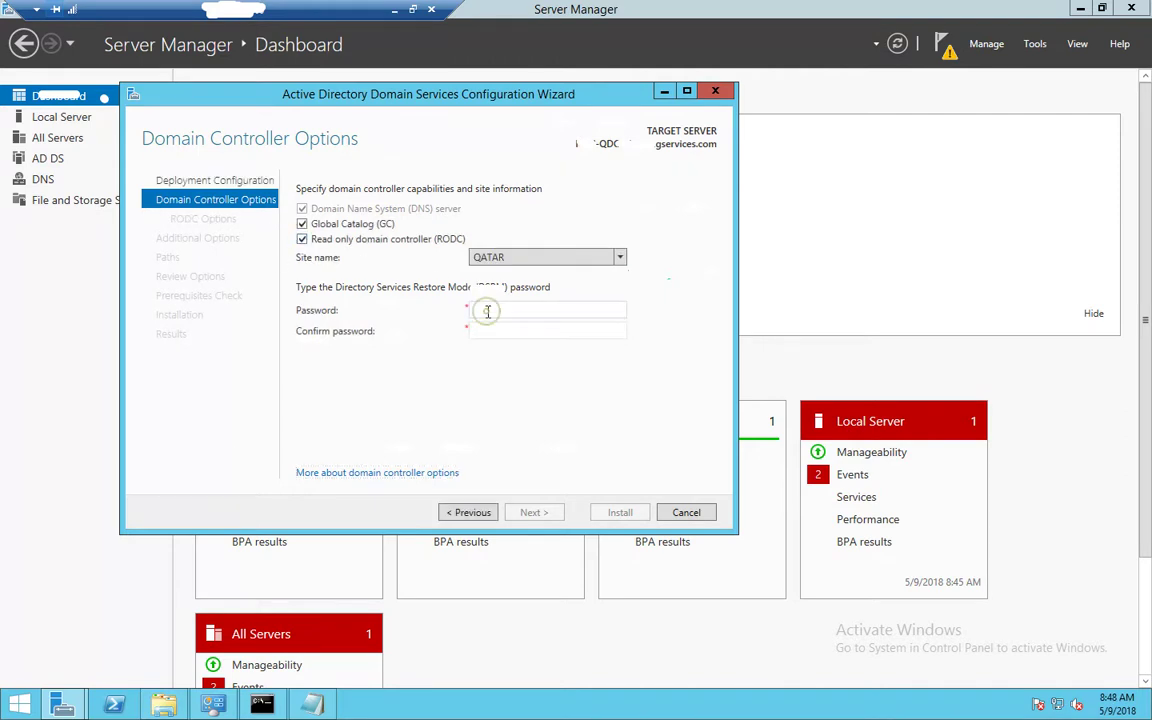
pyautogui.click(487, 311)
pyautogui.press('Tab')
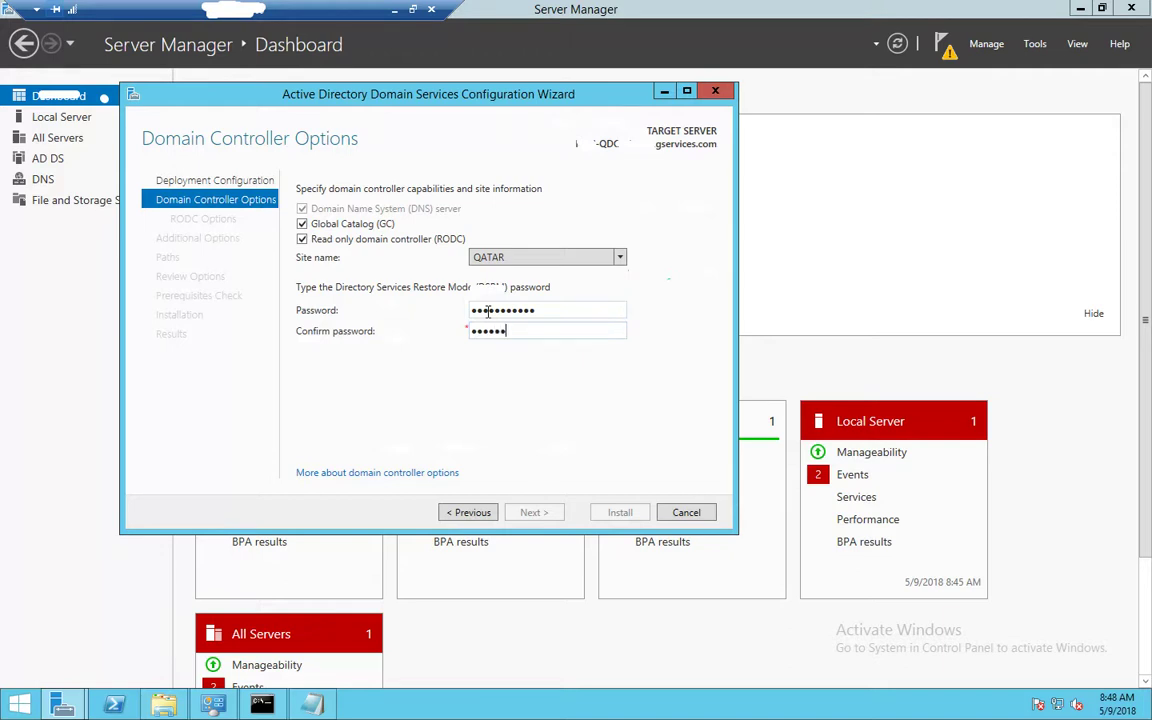
pyautogui.write('•')
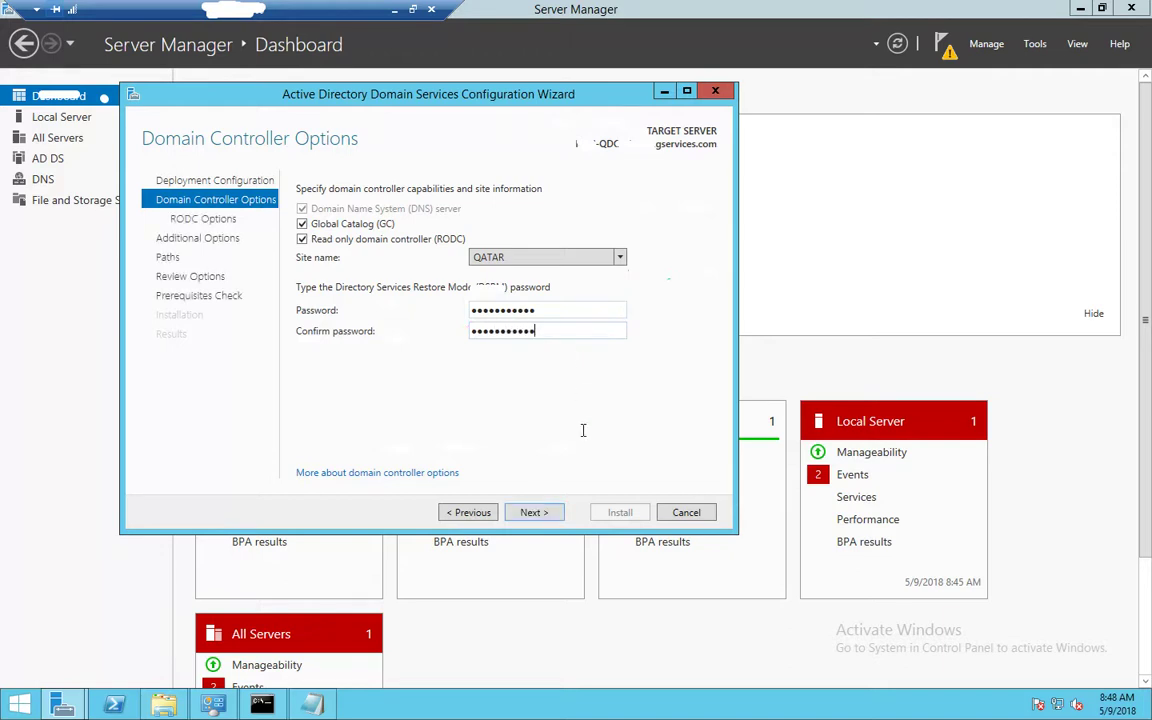
pyautogui.click(537, 513)
pyautogui.moveTo(262, 705)
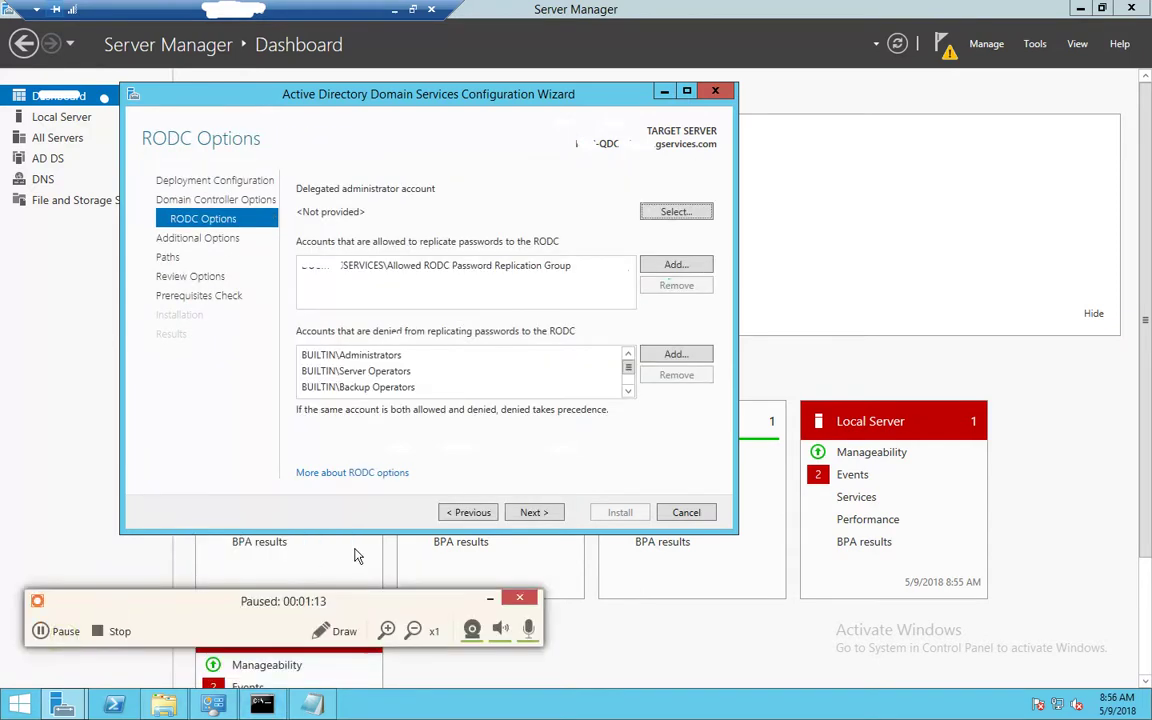
pyautogui.click(533, 512)
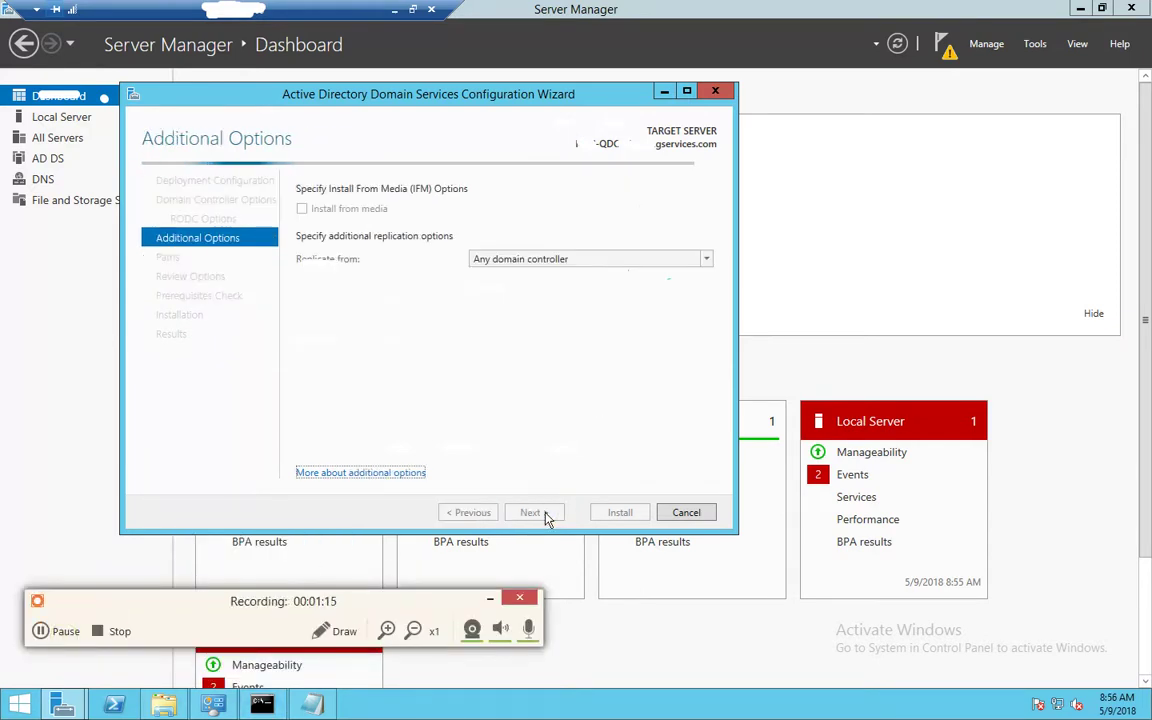
# Set replication from MSDC01 without install-from-media and continue to Paths.
pyautogui.click(65, 631)
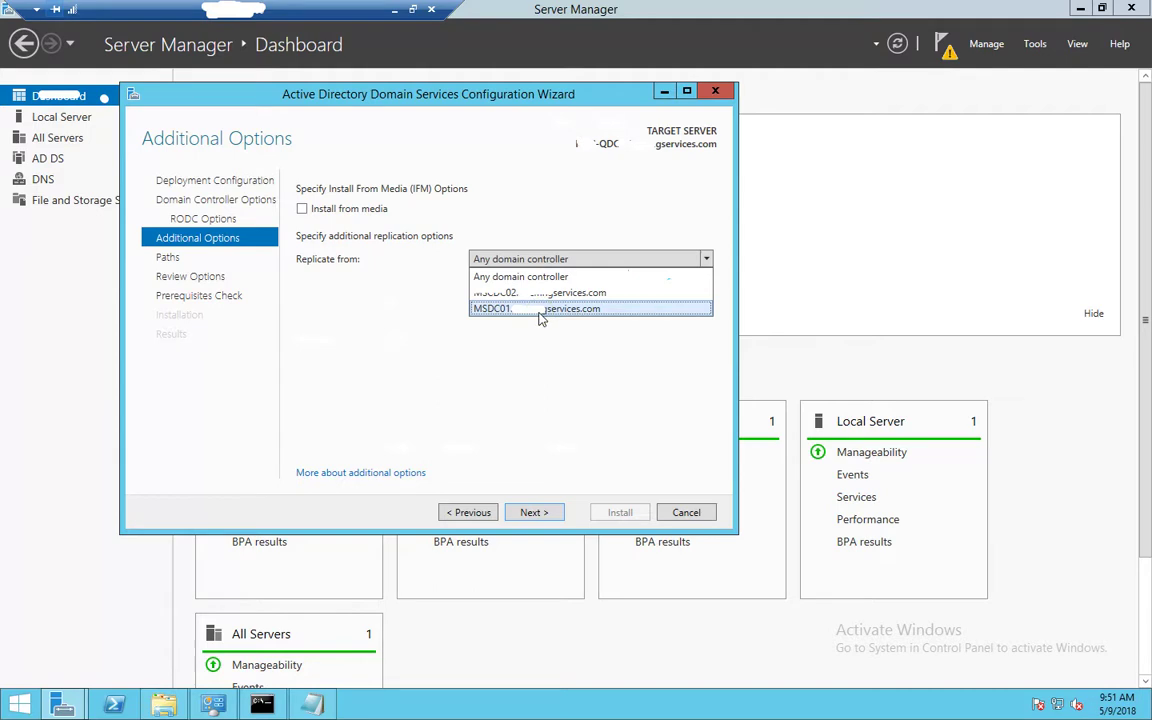
pyautogui.click(590, 308)
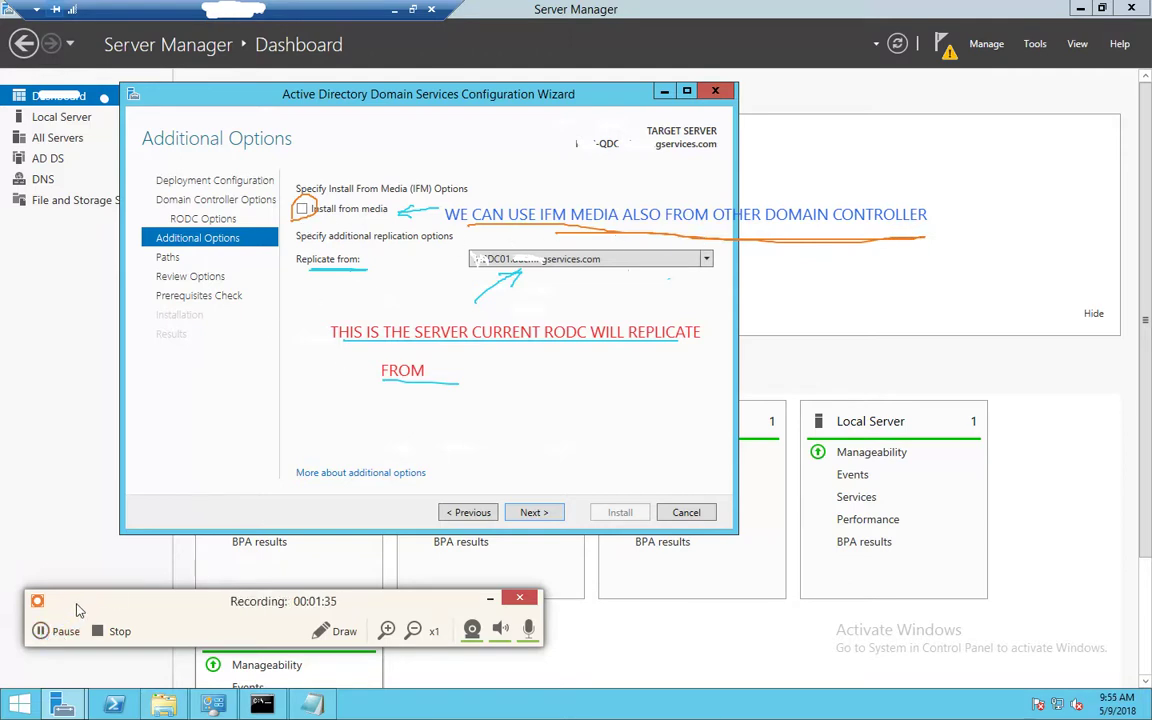
pyautogui.moveTo(150, 601); pyautogui.dragTo(100, 640)
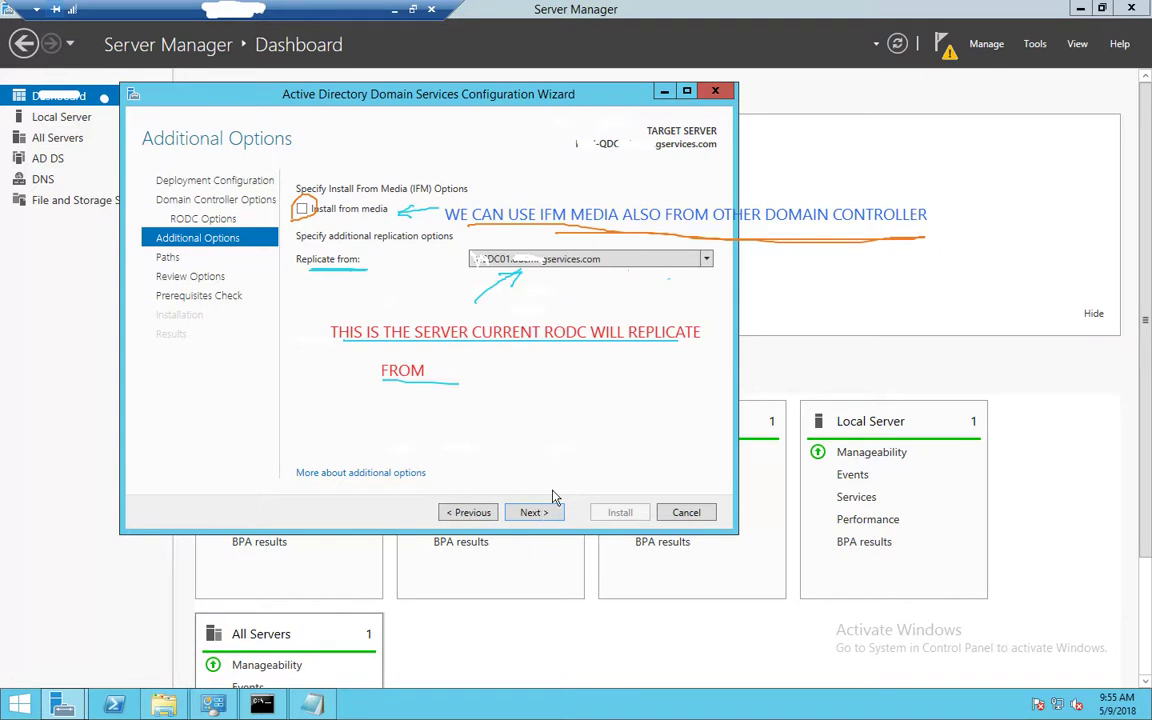
pyautogui.click(534, 512)
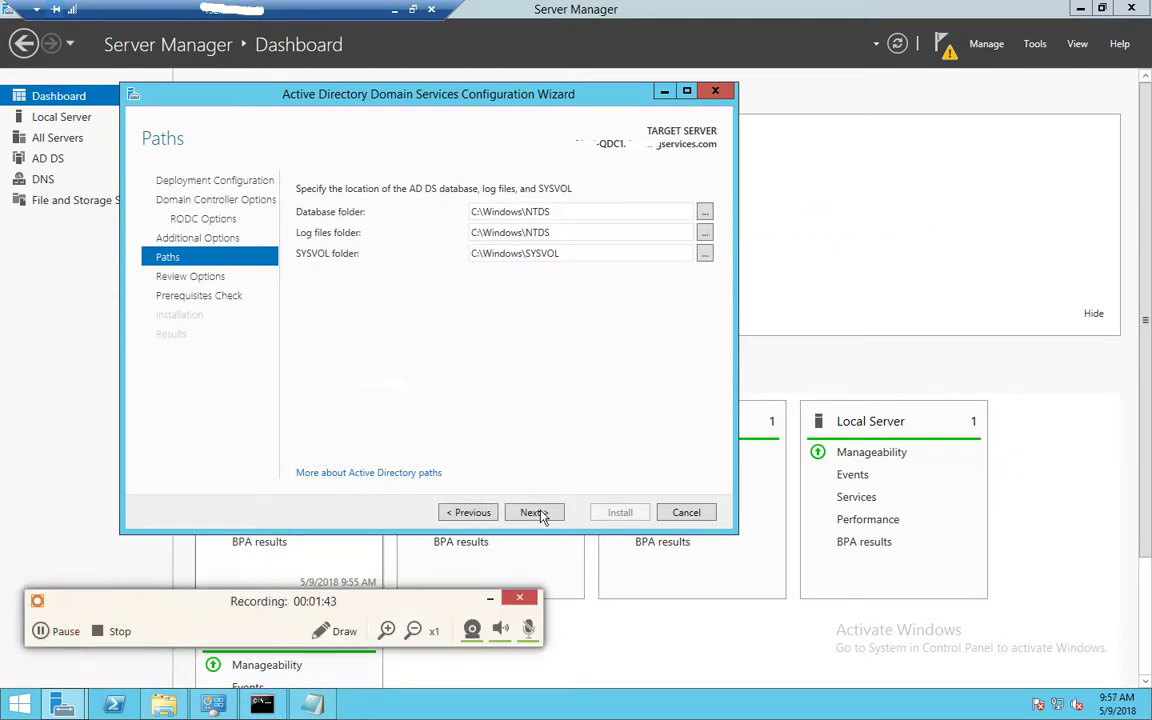
# Keep the default database, log and SYSVOL folders, pass prerequisite checks, and install the RODC.
pyautogui.click(534, 512)
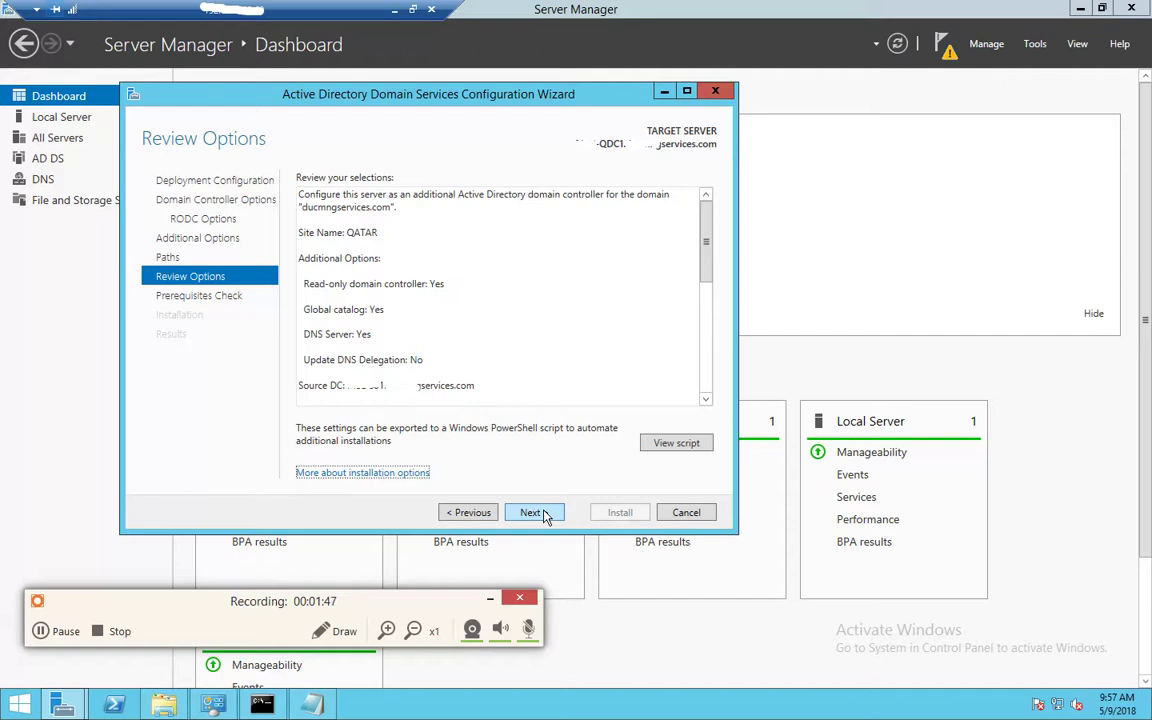
pyautogui.click(534, 512)
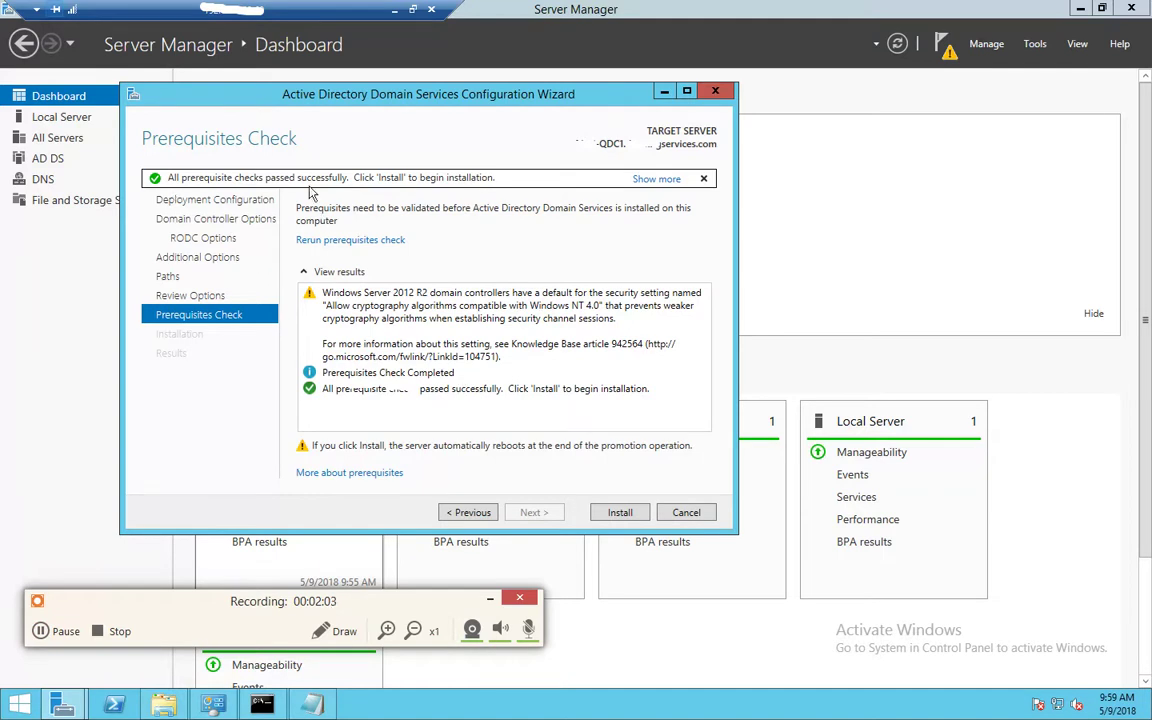
pyautogui.click(620, 512)
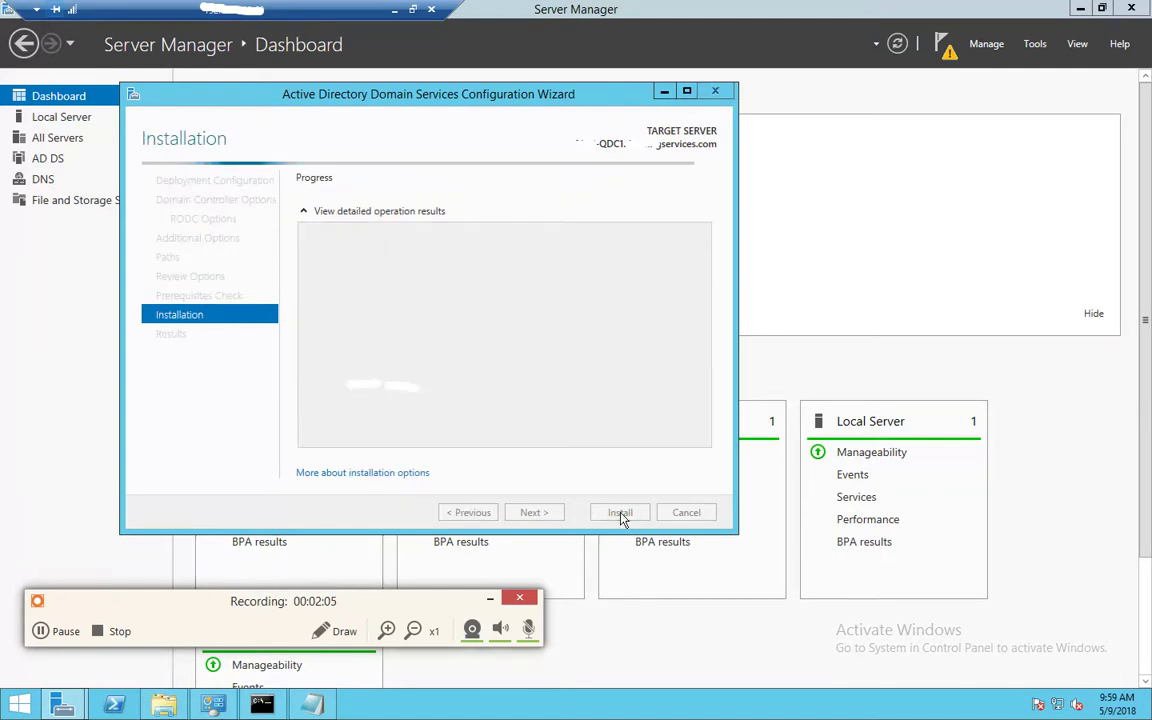
pyautogui.click(45, 631)
pyautogui.click(45, 631)
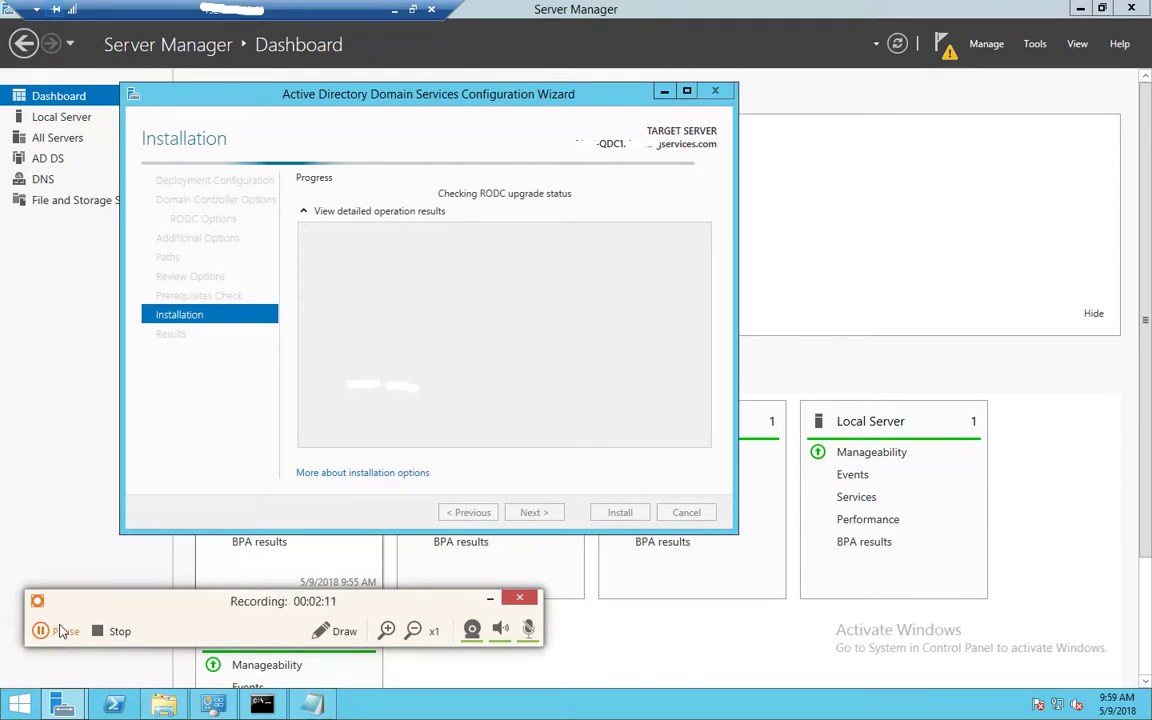
pyautogui.click(45, 631)
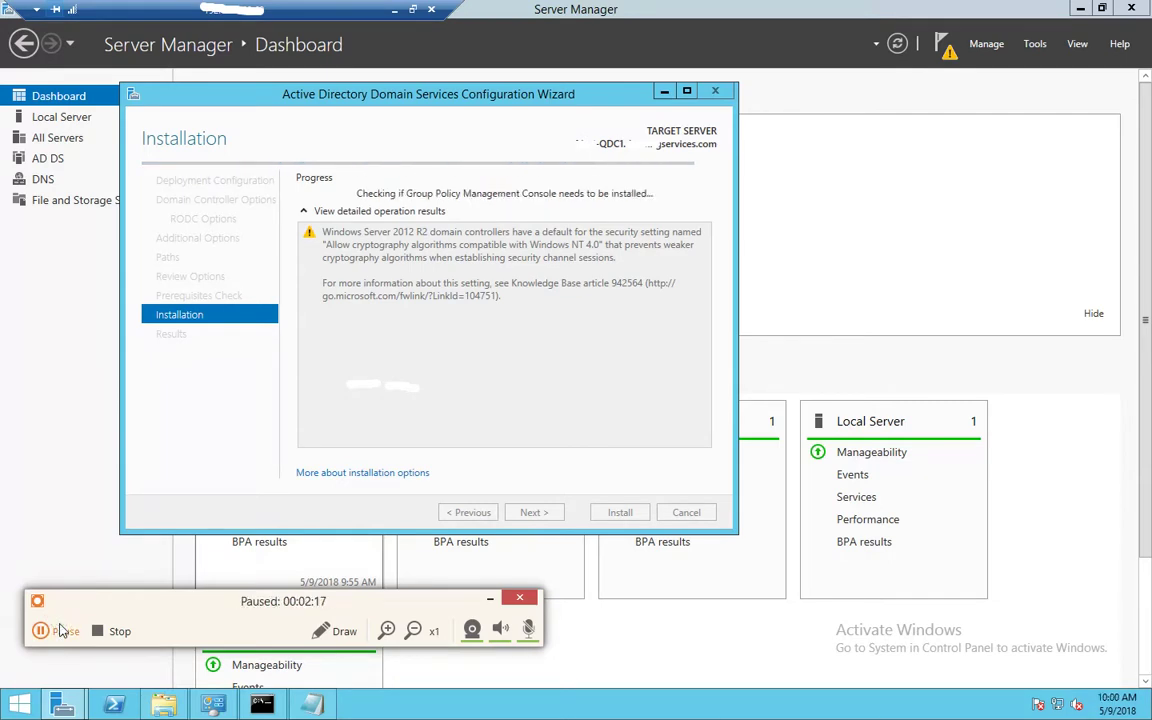
pyautogui.click(45, 631)
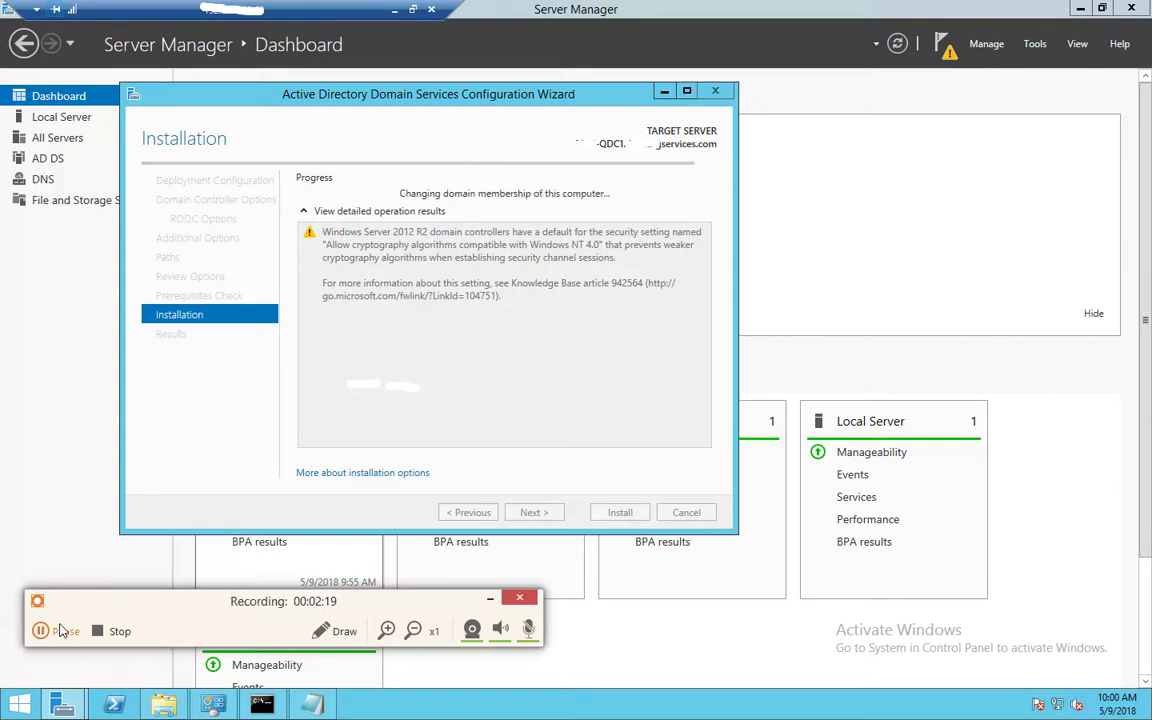
pyautogui.click(60, 631)
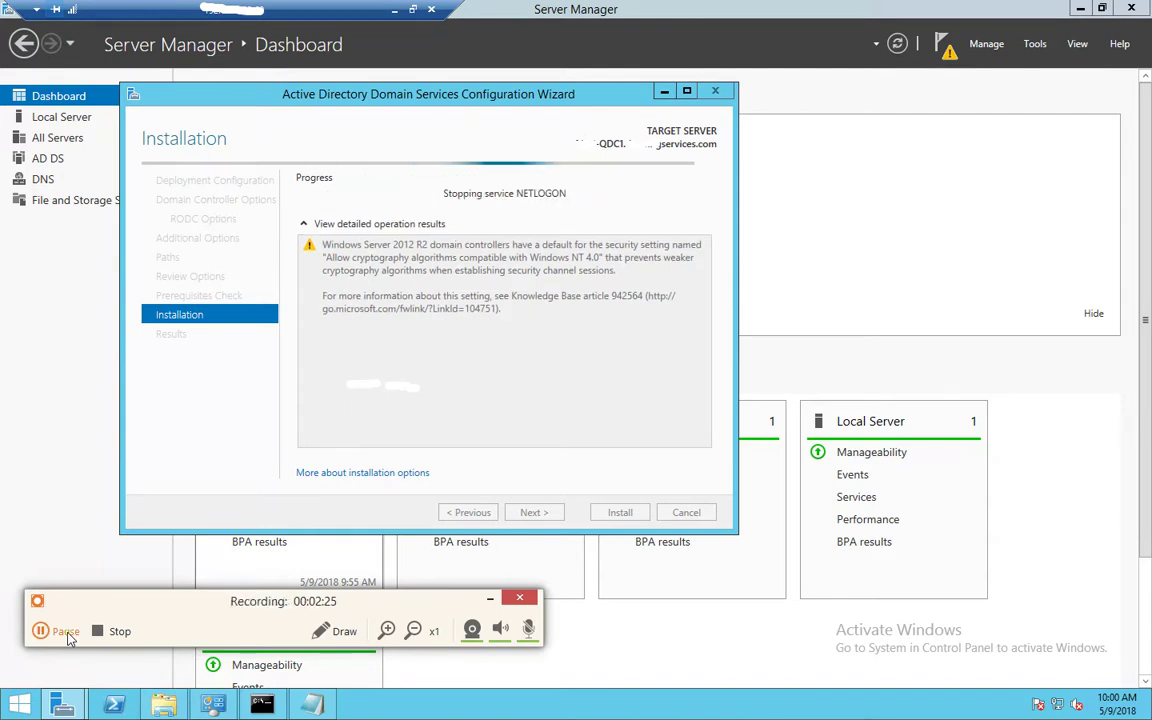
pyautogui.click(60, 631)
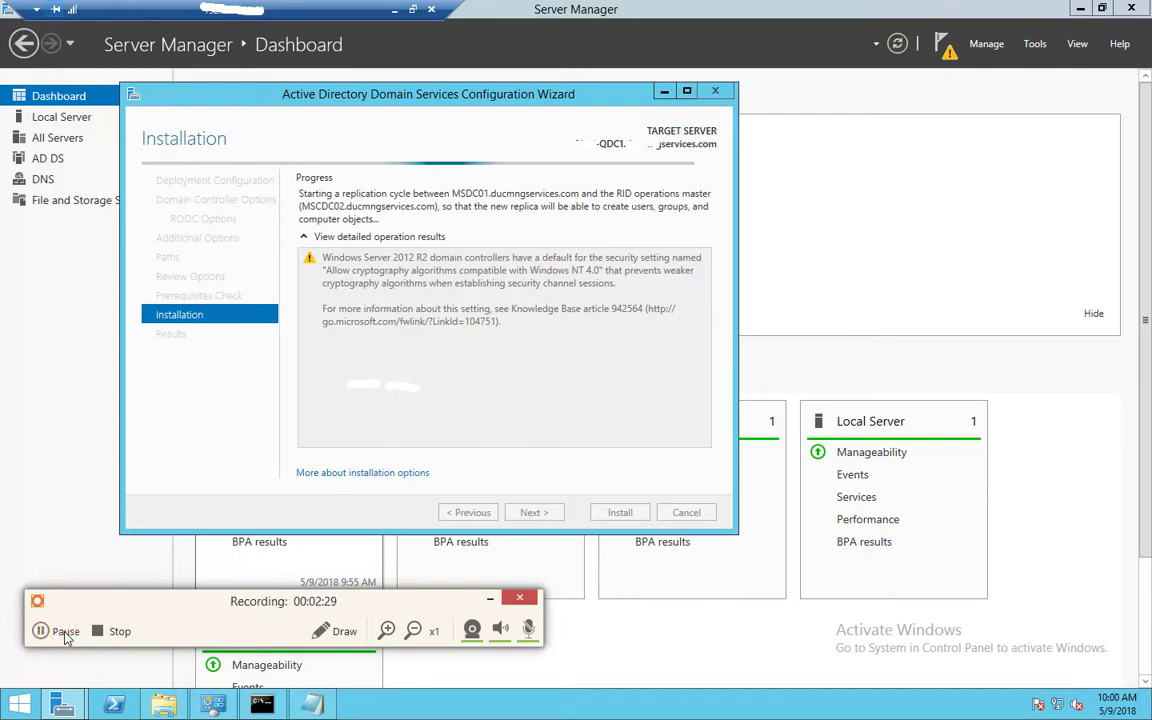
pyautogui.click(60, 631)
pyautogui.click(55, 631)
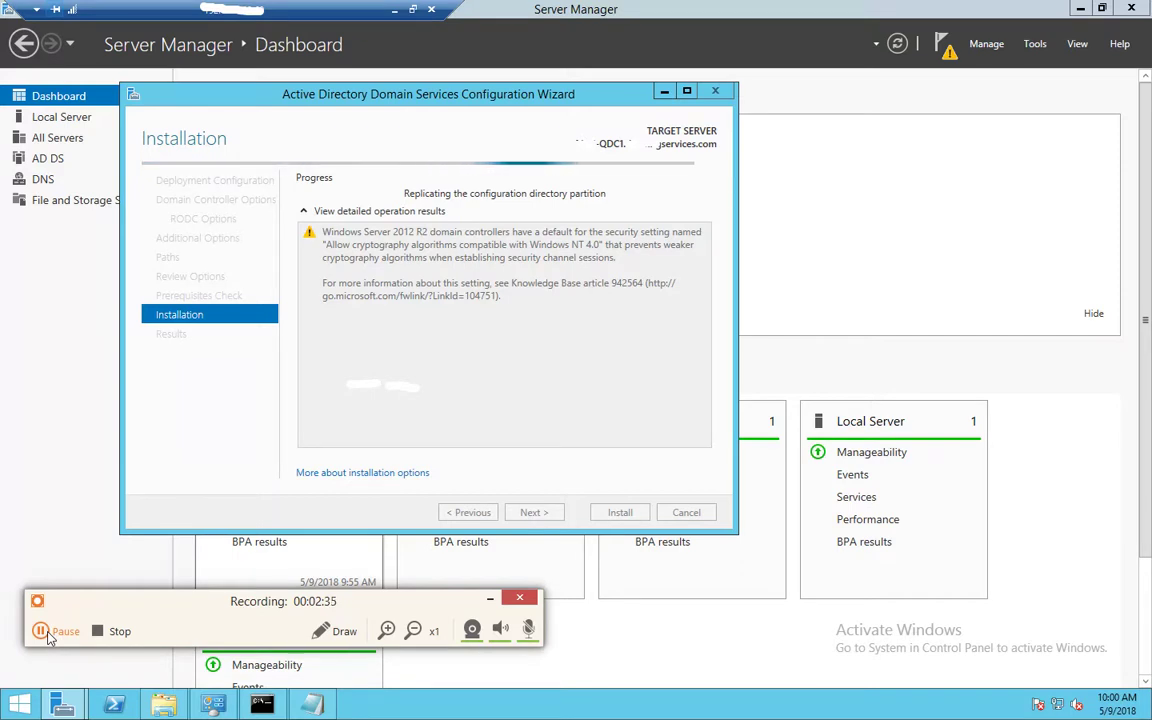
pyautogui.click(48, 633)
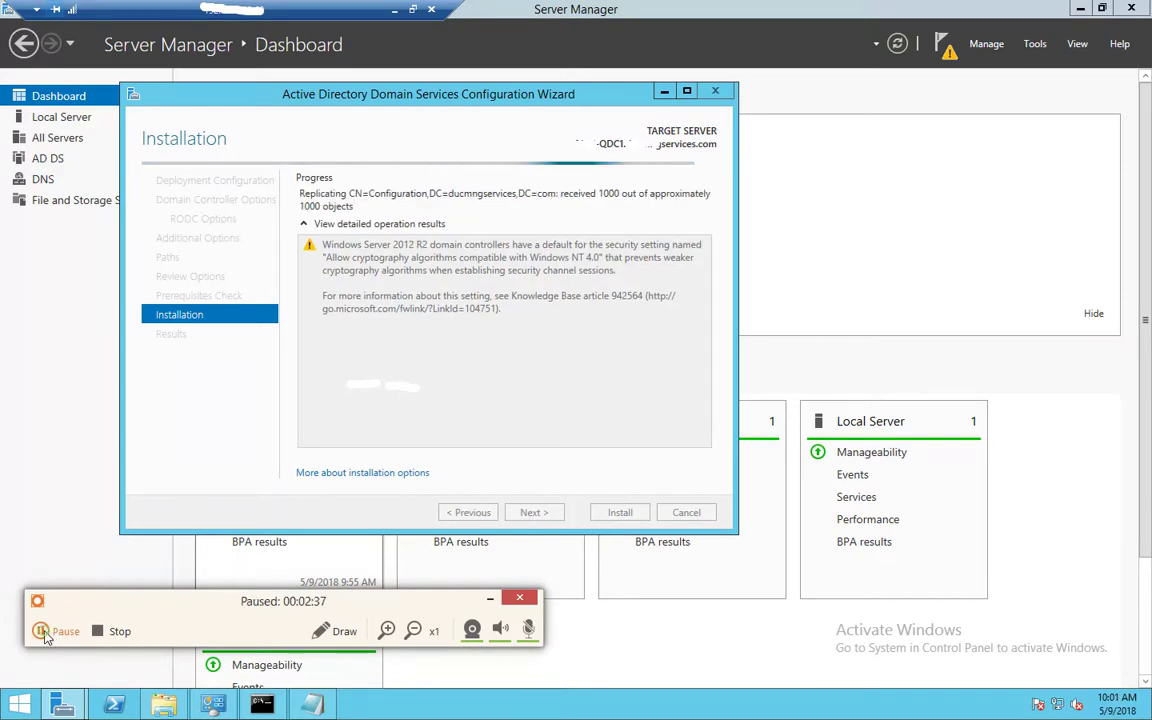
pyautogui.click(55, 633)
pyautogui.click(55, 633)
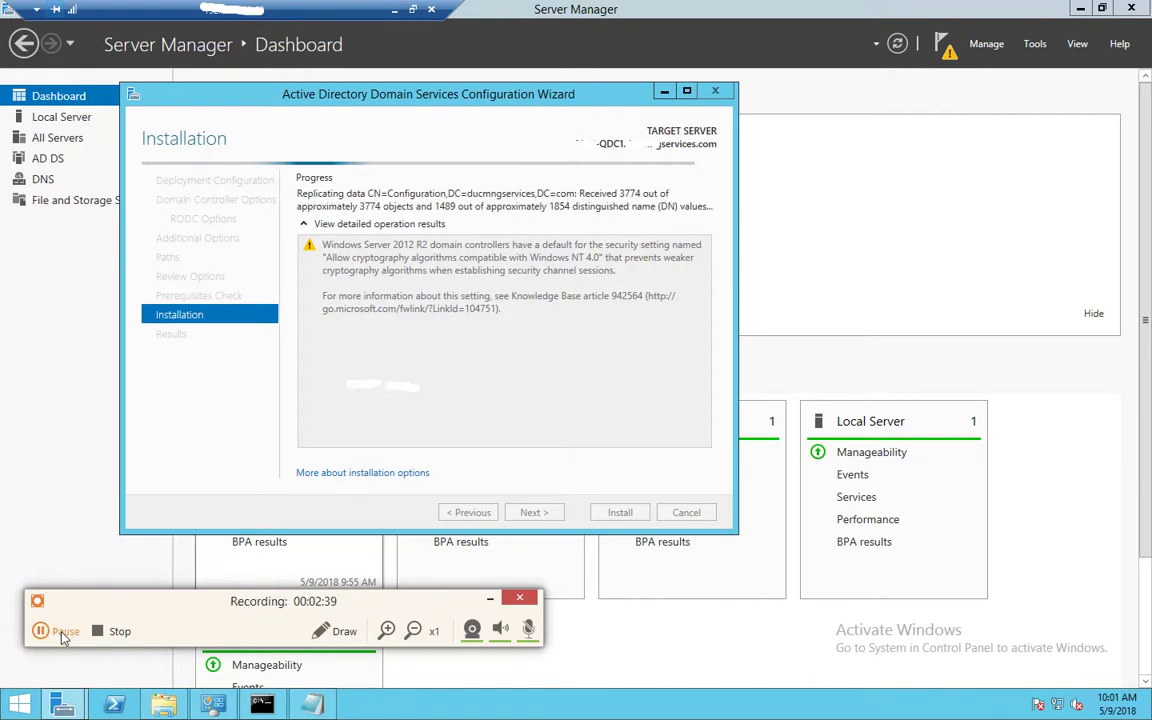
pyautogui.click(48, 633)
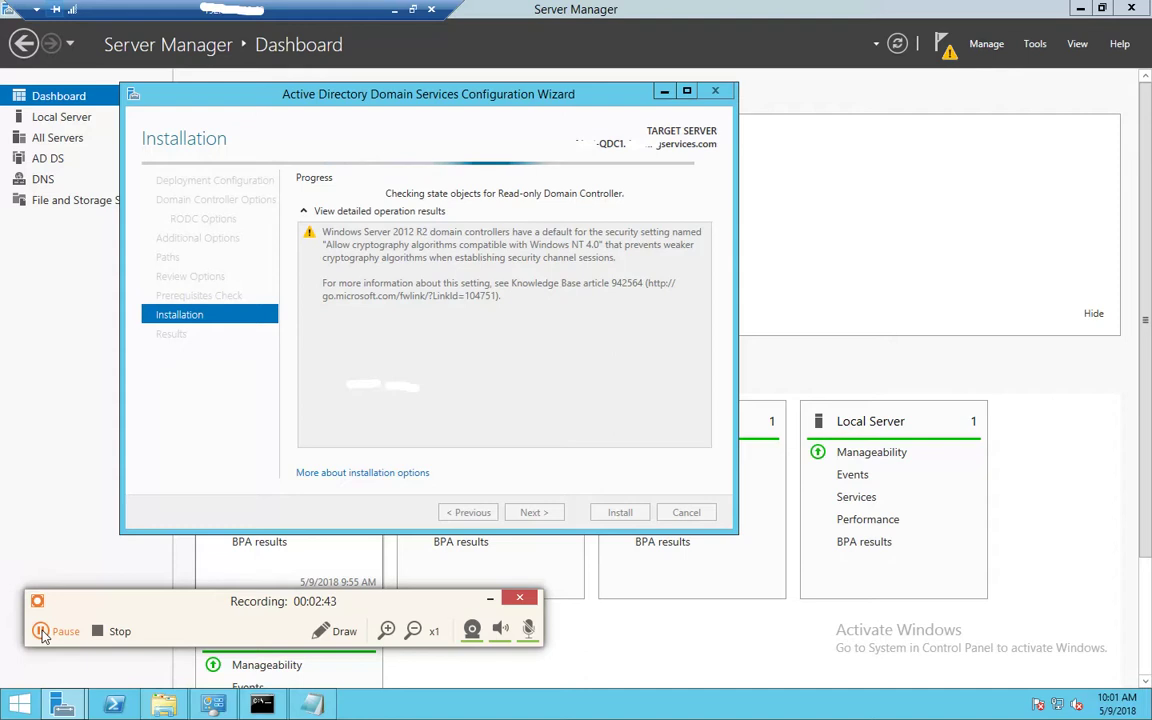
pyautogui.click(42, 633)
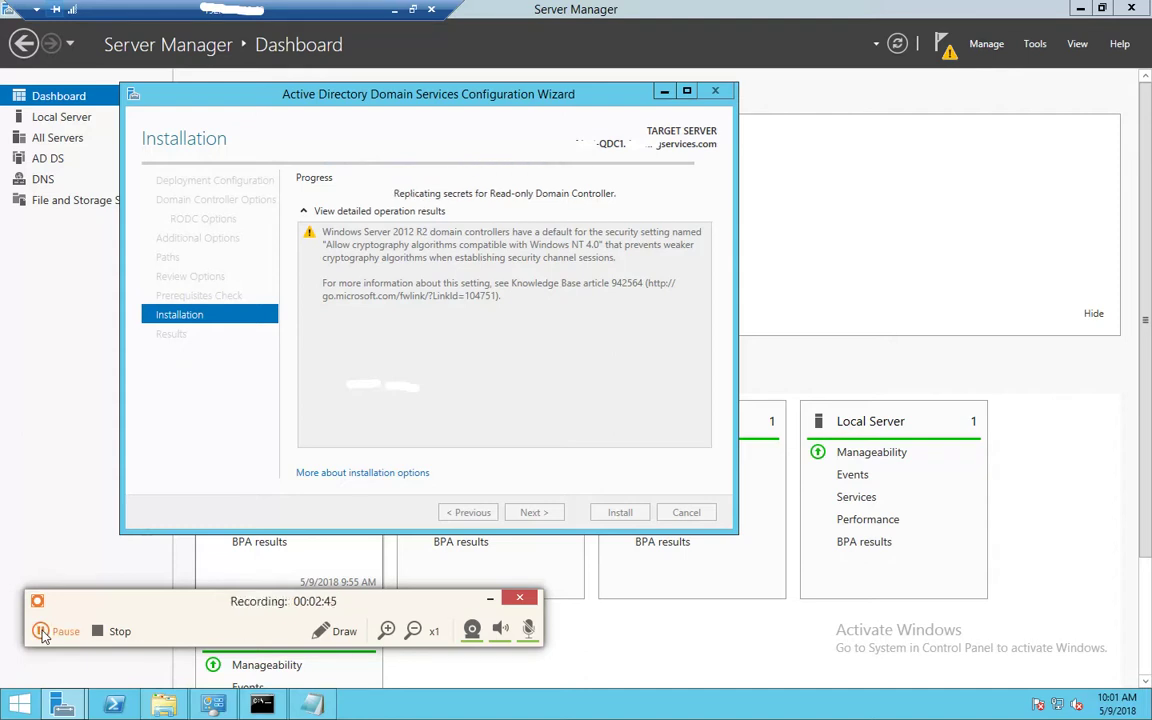
pyautogui.click(42, 633)
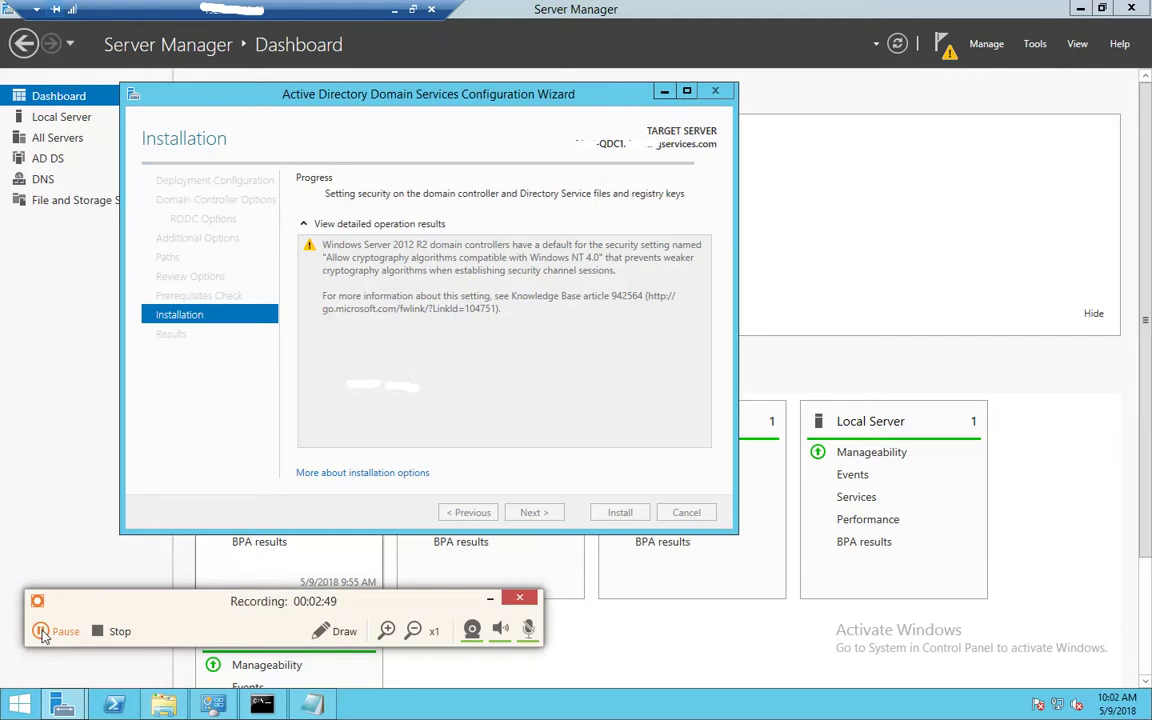
pyautogui.click(42, 633)
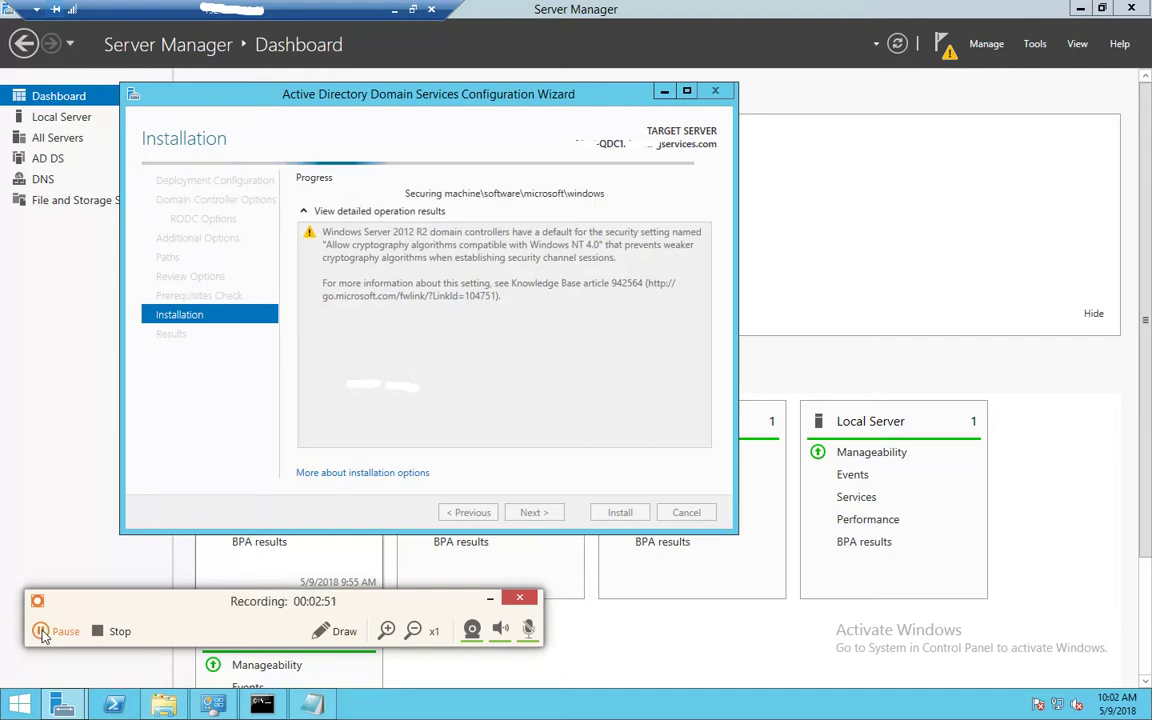